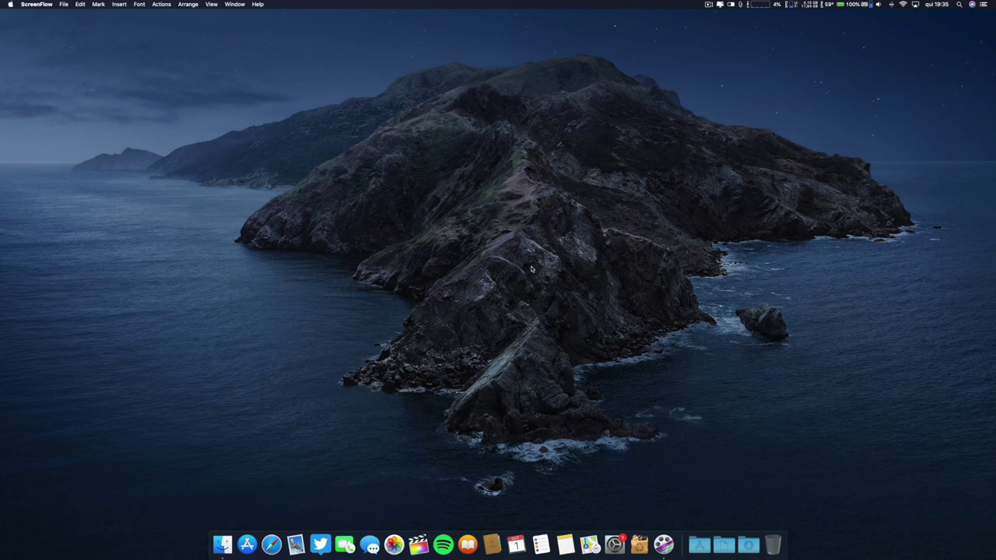
Step: Launch Utilitário de Discos from a Spotlight search for 'disk' to show the 381,11 GB MacOS volume
{"action": "key", "text": "super+space"}
{"action": "type", "text": "disk"}
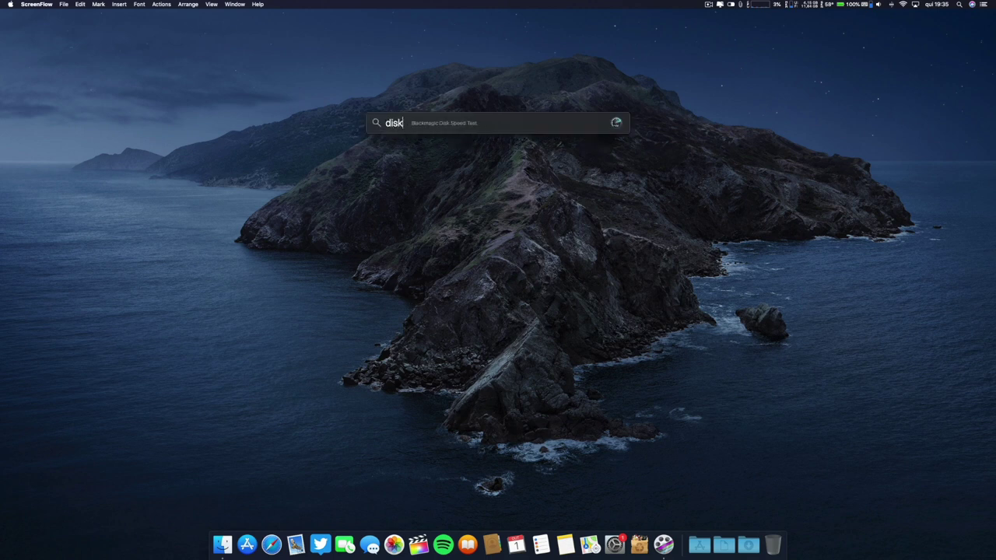
{"action": "key", "text": "Down"}
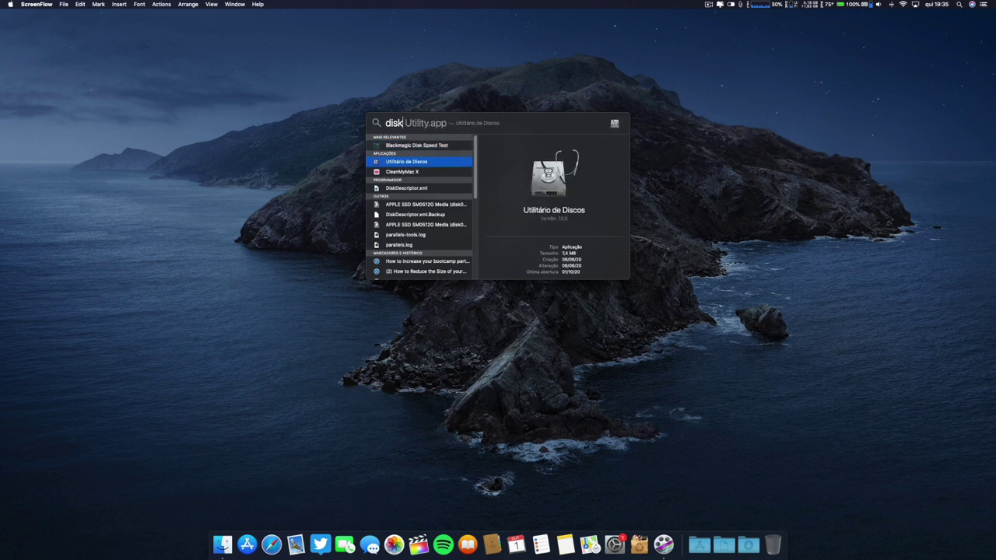
{"action": "key", "text": "Return"}
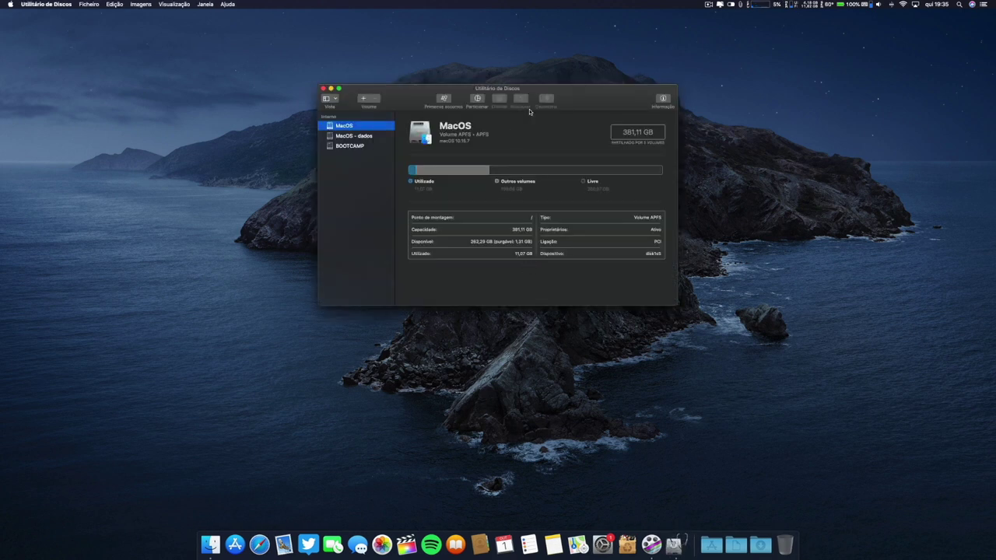
{"action": "left_click_drag", "start_coordinate": [579, 95], "coordinate": [580, 109]}
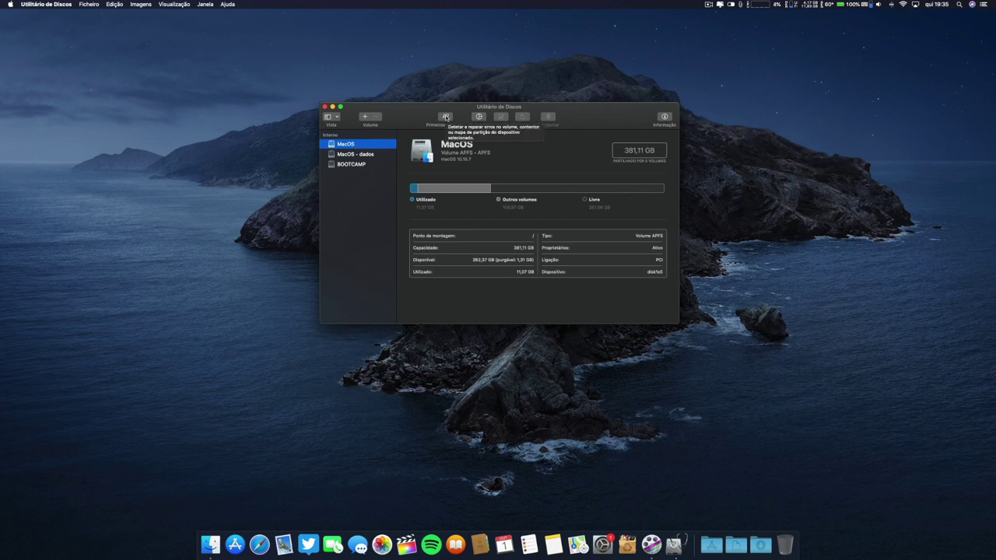
Step: Run First Aid on the MacOS startup volume, accept the warning, and dismiss the OK results
{"action": "left_click", "coordinate": [445, 117]}
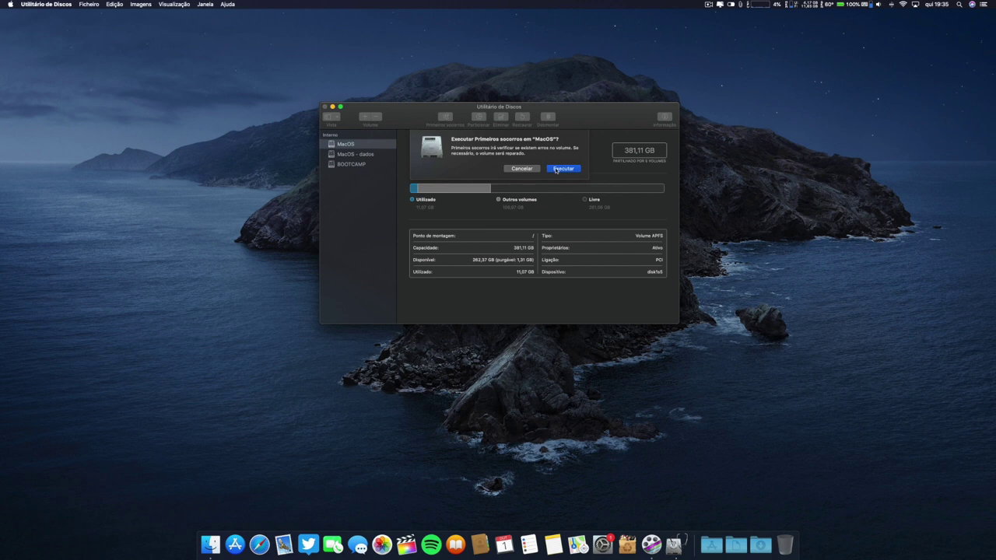
{"action": "left_click", "coordinate": [569, 170]}
{"action": "left_click", "coordinate": [565, 175]}
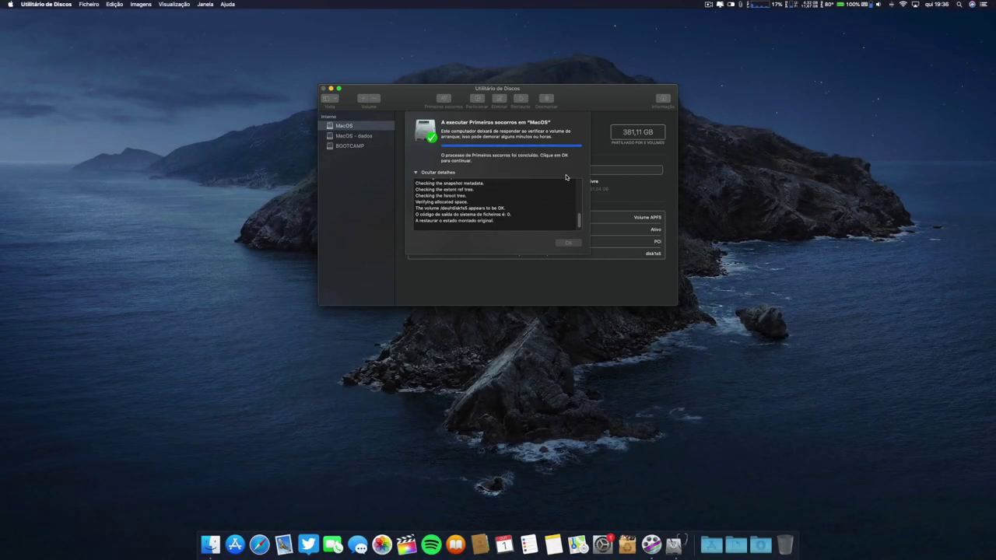
{"action": "left_click", "coordinate": [568, 243]}
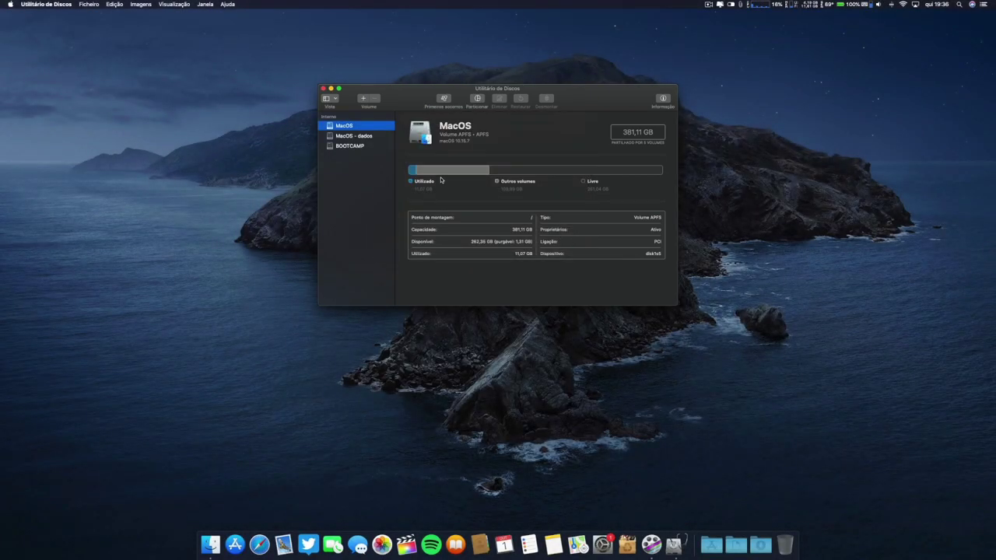
Step: Partition the device to add a second 191 GB partition beside MacOS and name it 'N'
{"action": "left_click", "coordinate": [477, 100]}
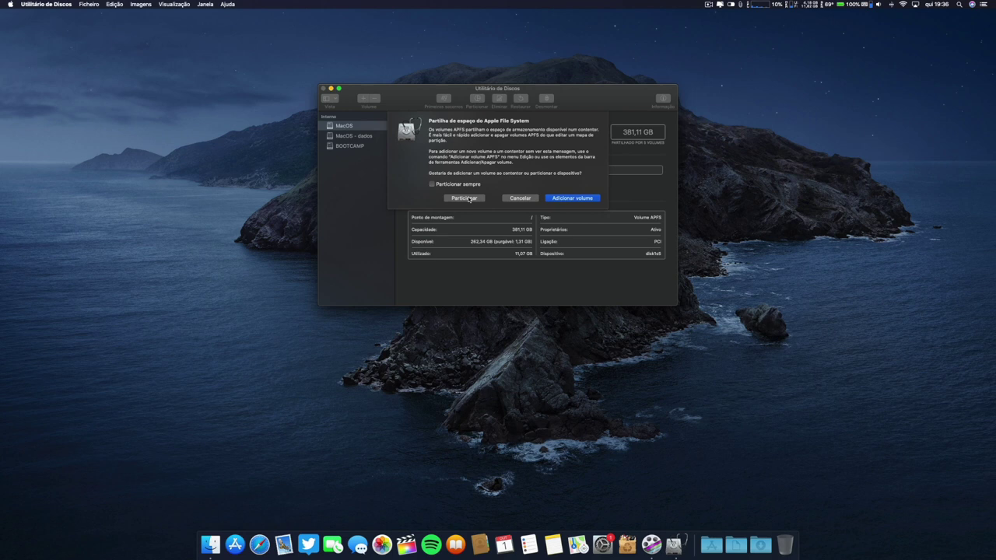
{"action": "left_click", "coordinate": [468, 199]}
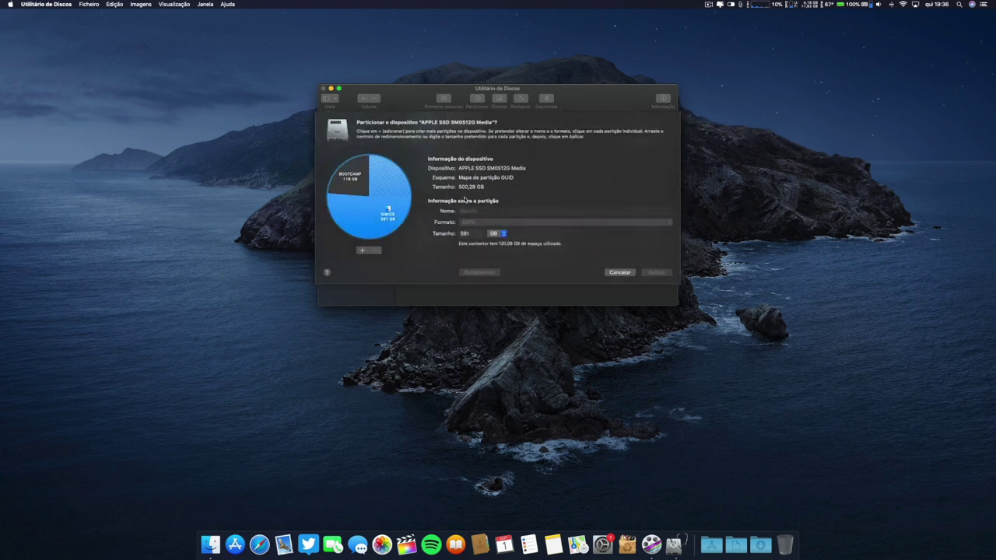
{"action": "left_click", "coordinate": [362, 251]}
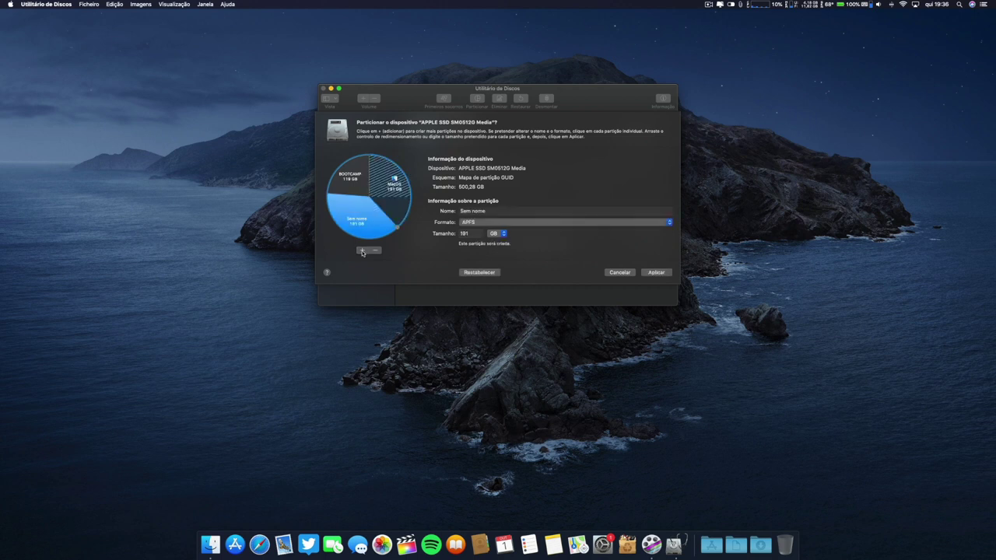
{"action": "left_click", "coordinate": [455, 210]}
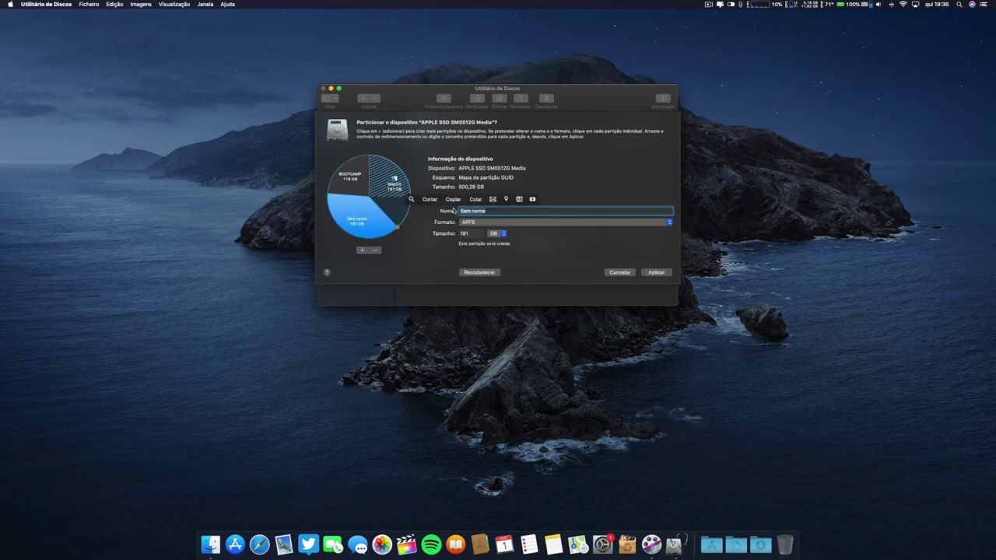
{"action": "type", "text": "New"}
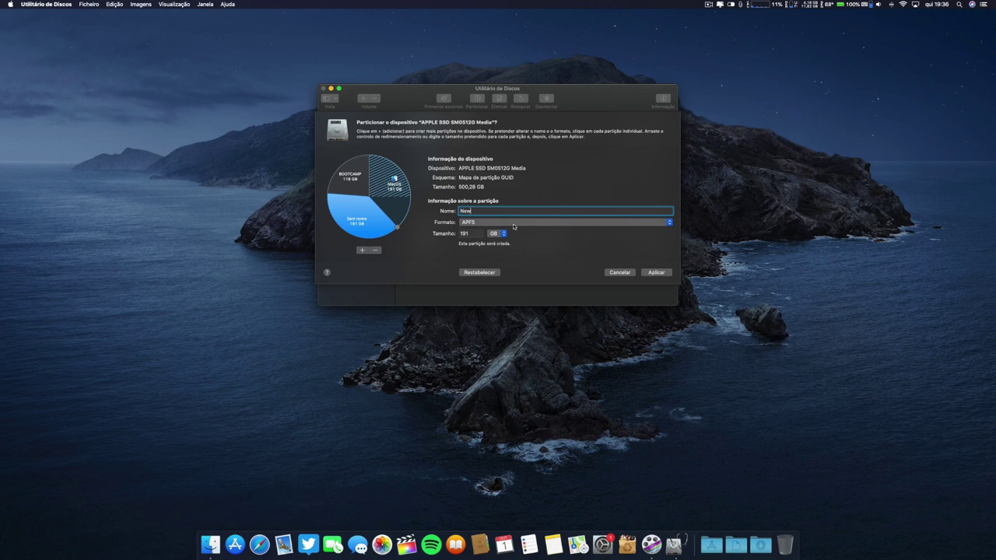
{"action": "left_click", "coordinate": [515, 224]}
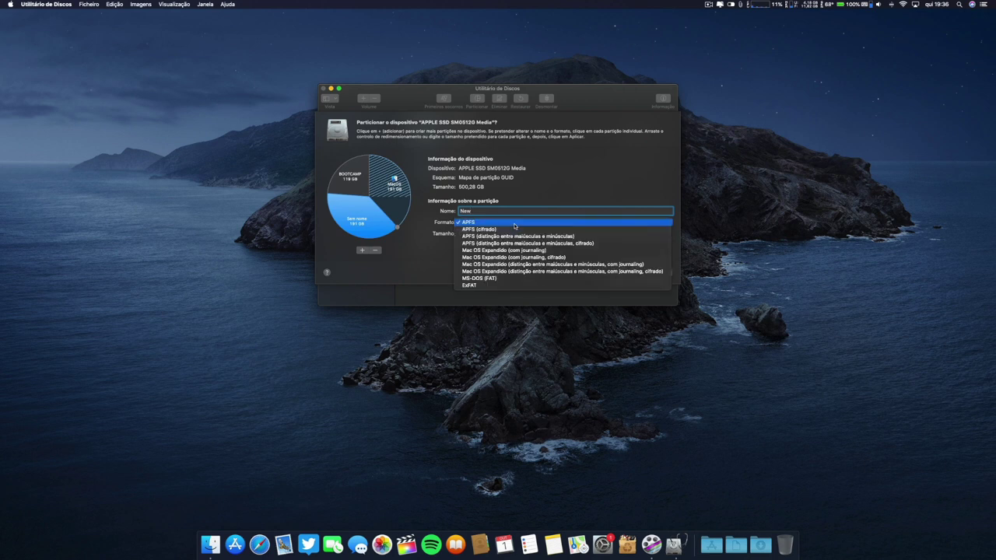
Step: Format the new partition as MS-DOS (FAT) and shrink it to 59,7 GB, leaving MacOS at 321 GB
{"action": "left_click", "coordinate": [498, 278]}
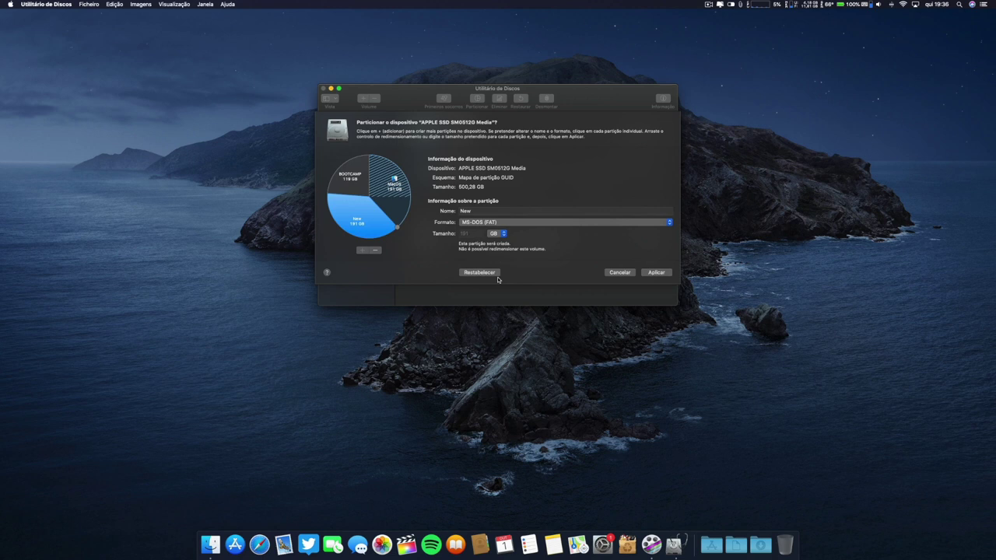
{"action": "mouse_move", "coordinate": [398, 227]}
{"action": "left_mouse_down"}
{"action": "mouse_move", "coordinate": [369, 238]}
{"action": "mouse_move", "coordinate": [337, 223]}
{"action": "left_mouse_up"}
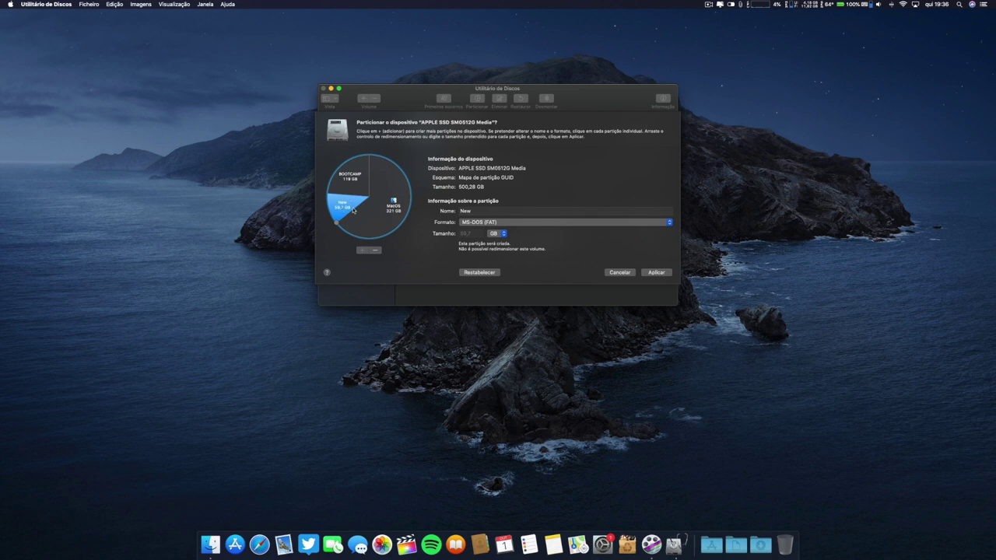
Step: Apply the partition plan despite the startup-volume warning, then view the new 59,72 GB FAT32 volume N
{"action": "left_click", "coordinate": [655, 273]}
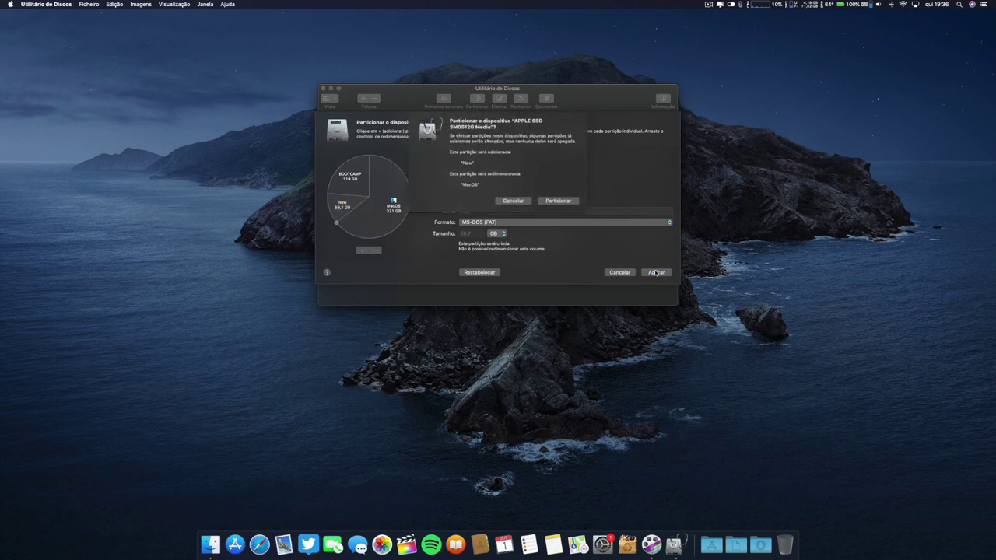
{"action": "left_click", "coordinate": [558, 201]}
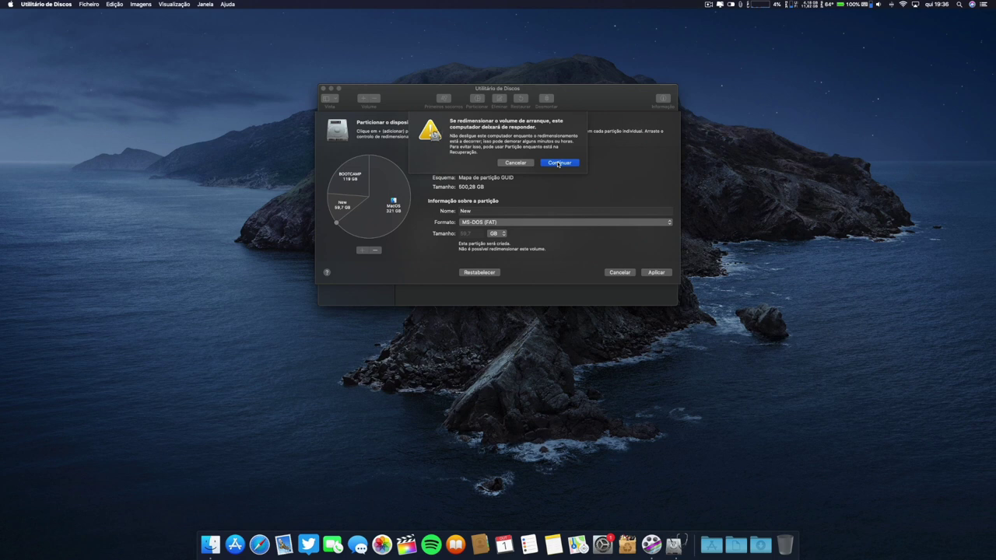
{"action": "left_click", "coordinate": [559, 163]}
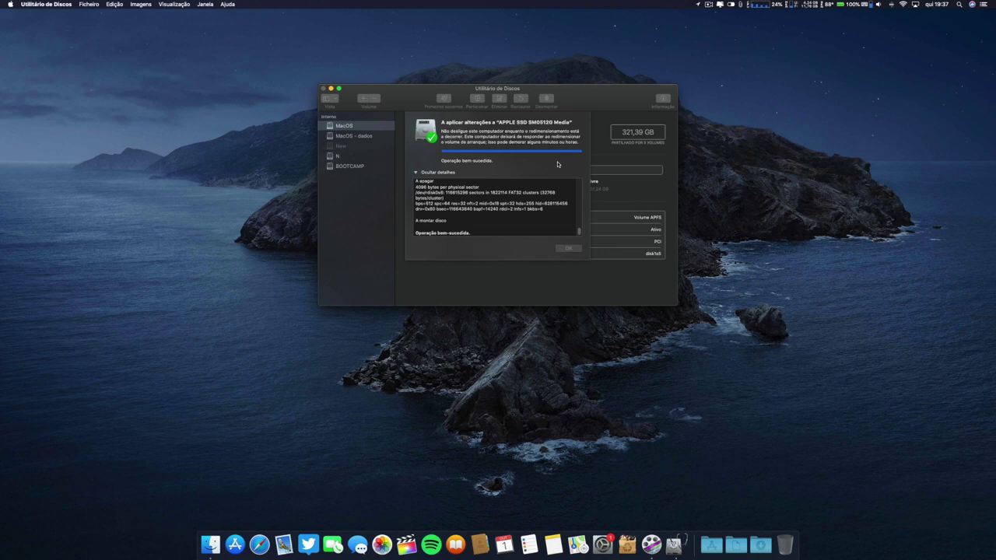
{"action": "left_click", "coordinate": [571, 248]}
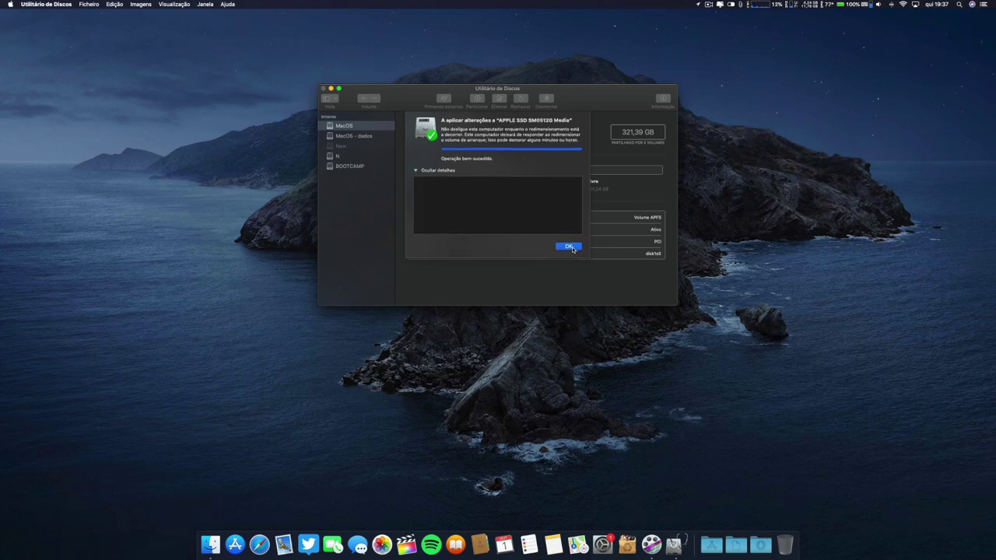
{"action": "left_click", "coordinate": [339, 158]}
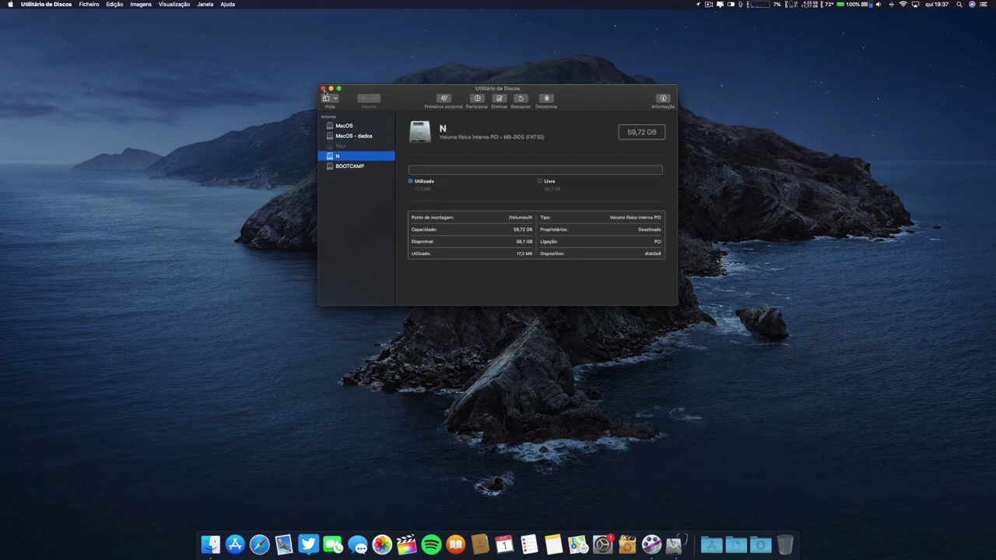
Step: Close Disk Utility, confirm in Windows' This PC that BOOTCAMP (C:) is 110 GB, and close Explorer
{"action": "left_click", "coordinate": [324, 89]}
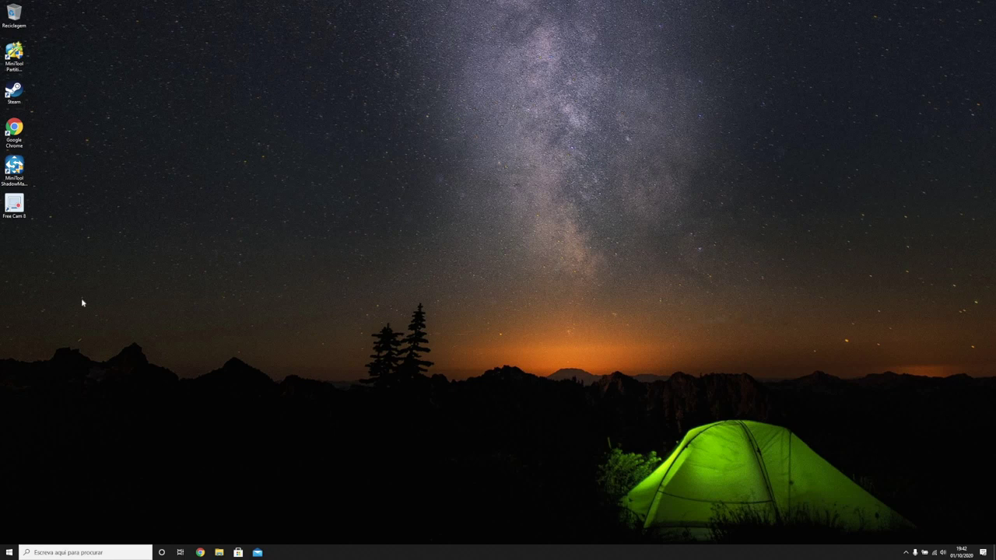
{"action": "left_click", "coordinate": [219, 552]}
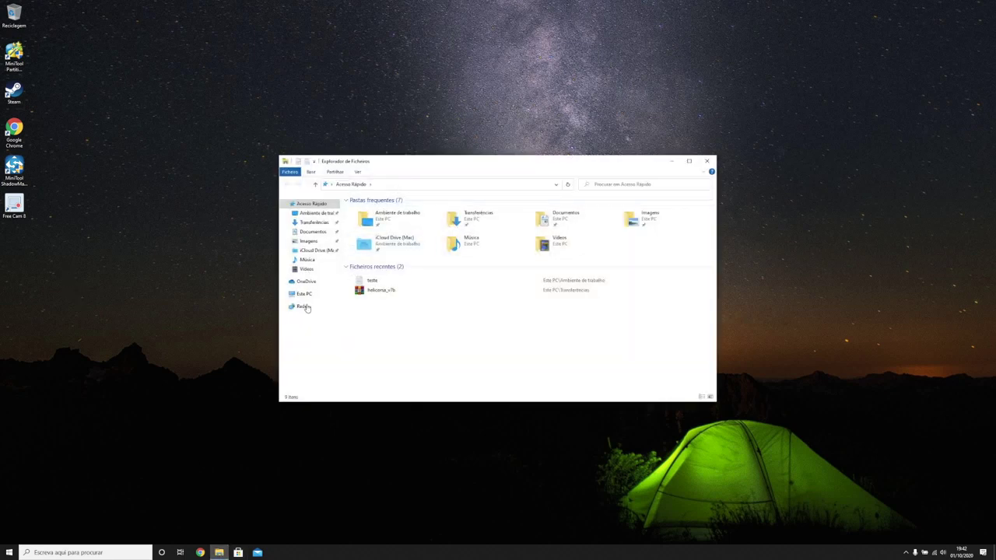
{"action": "left_click", "coordinate": [304, 294]}
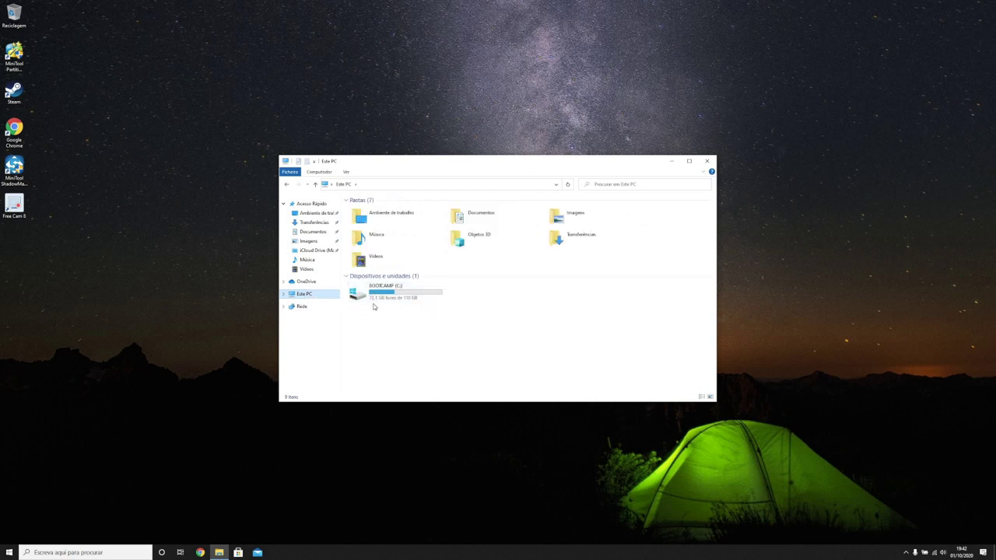
{"action": "left_click", "coordinate": [706, 161]}
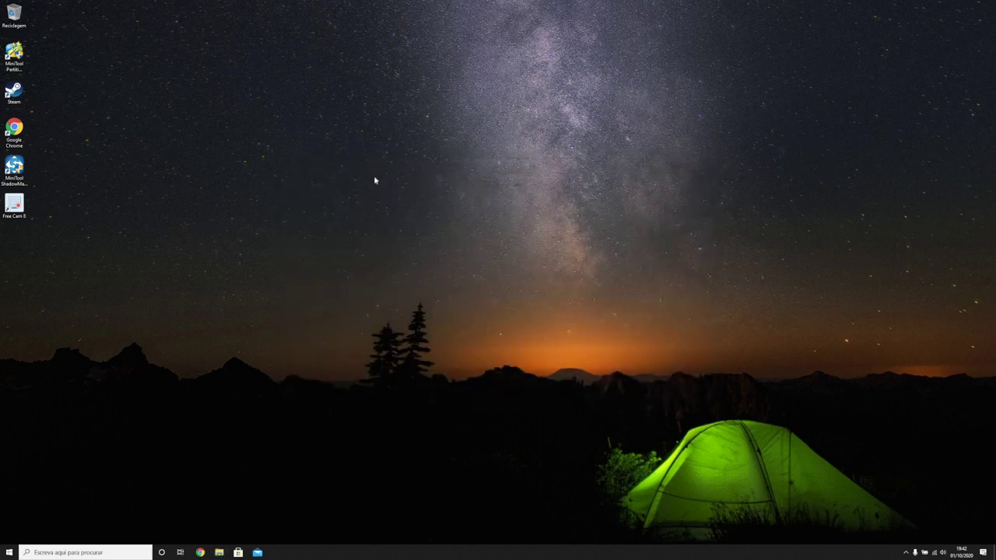
Step: Launch MiniTool Partition Wizard as administrator and review Disk 1's partitions, ending on the 55.62 GB N:
{"action": "double_click", "coordinate": [24, 66]}
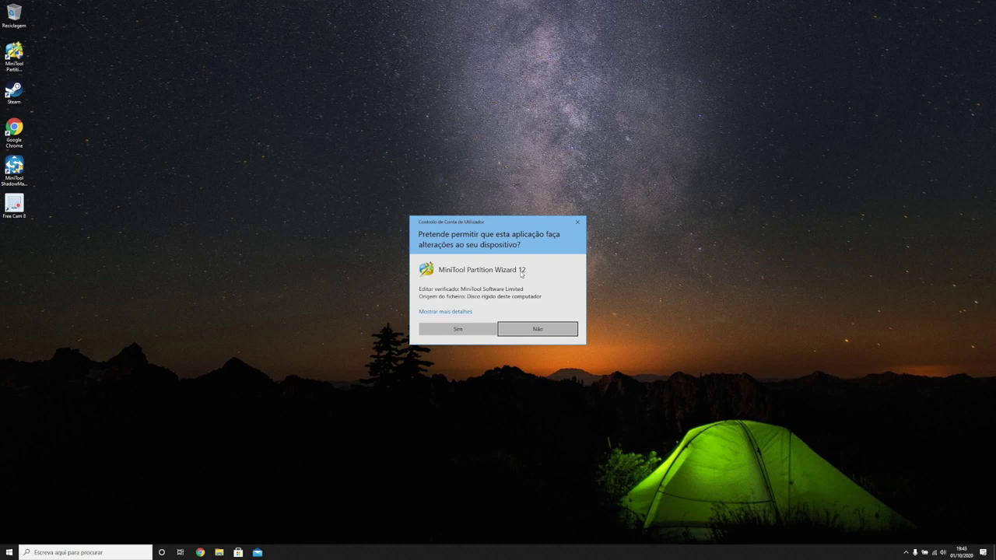
{"action": "left_click", "coordinate": [455, 330]}
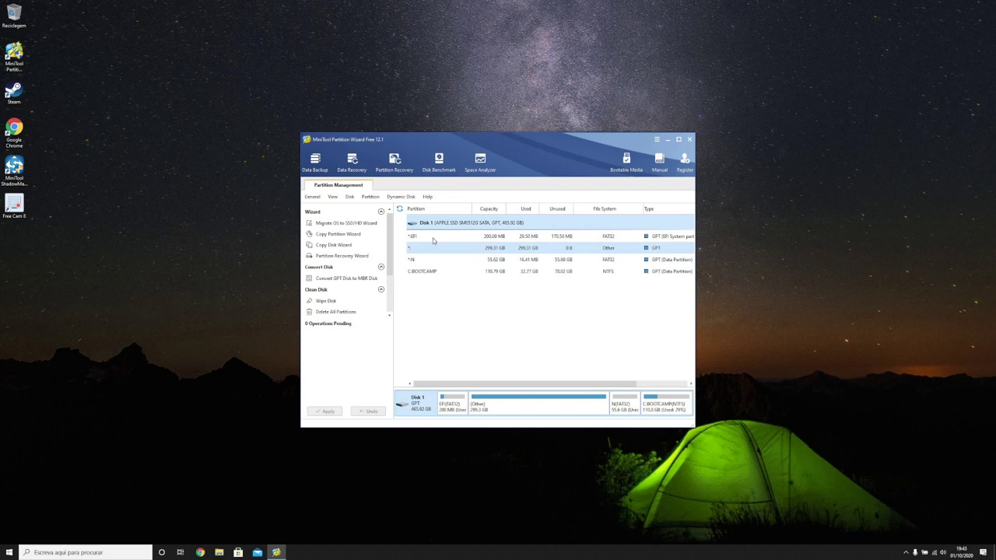
{"action": "left_click", "coordinate": [433, 272]}
{"action": "left_click", "coordinate": [439, 246]}
{"action": "left_click", "coordinate": [430, 225]}
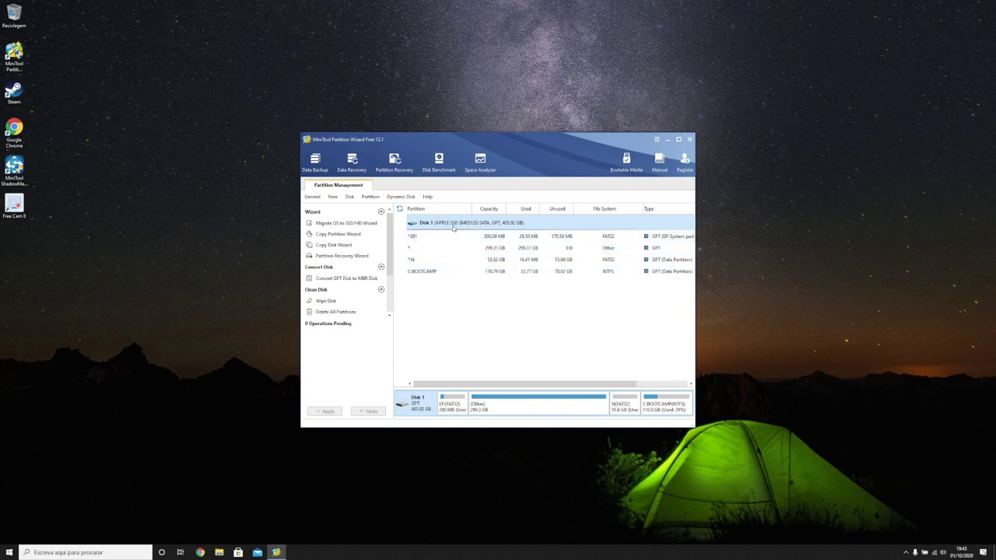
{"action": "left_click", "coordinate": [427, 272]}
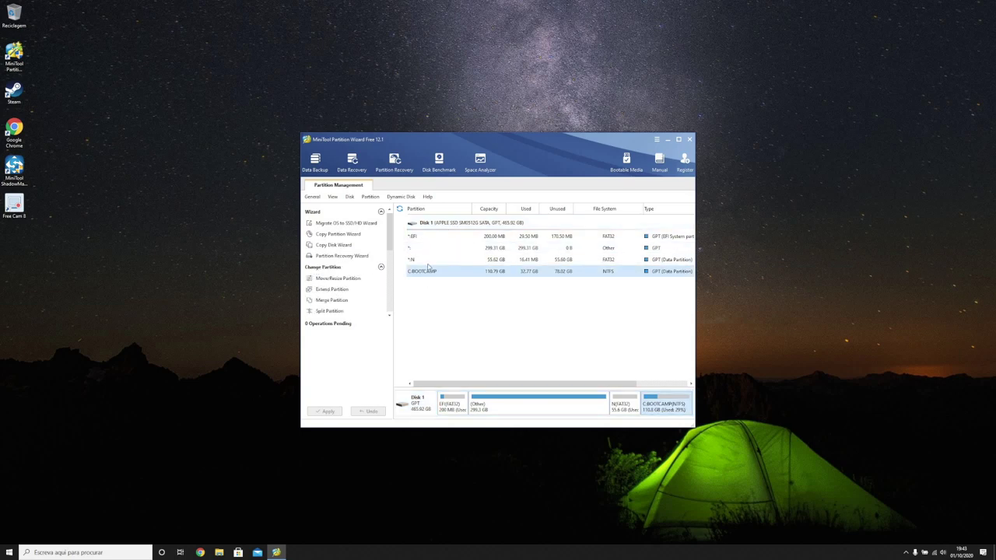
{"action": "left_click", "coordinate": [427, 260]}
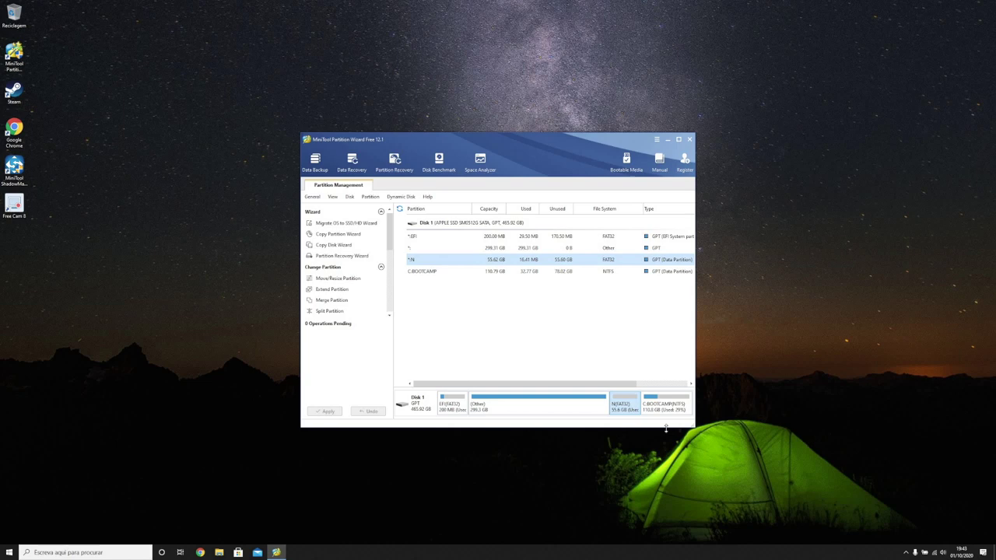
Step: Delete the 55.62 GB N: partition and stretch C:BOOTCAMP over the freed space to 166.41 GB
{"action": "right_click", "coordinate": [625, 400]}
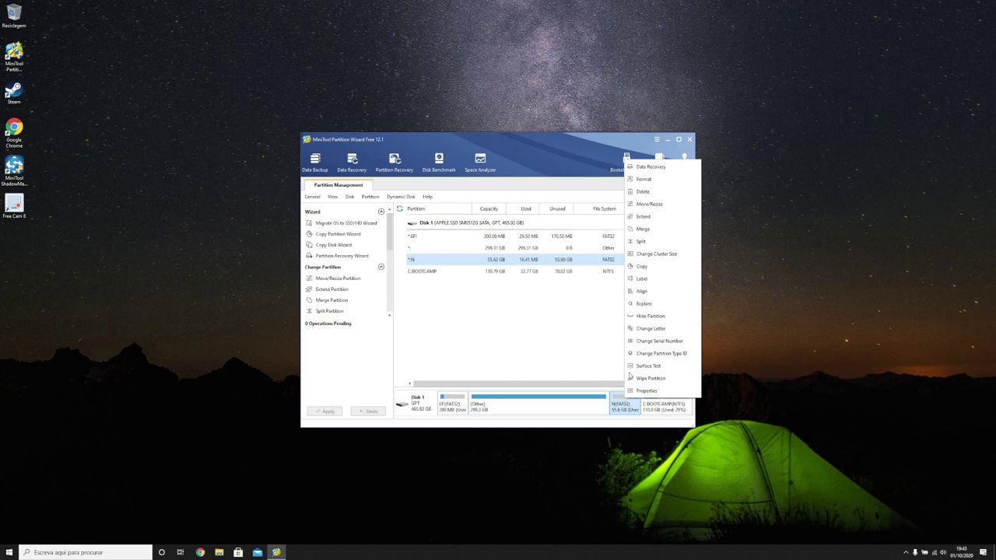
{"action": "left_click", "coordinate": [646, 193]}
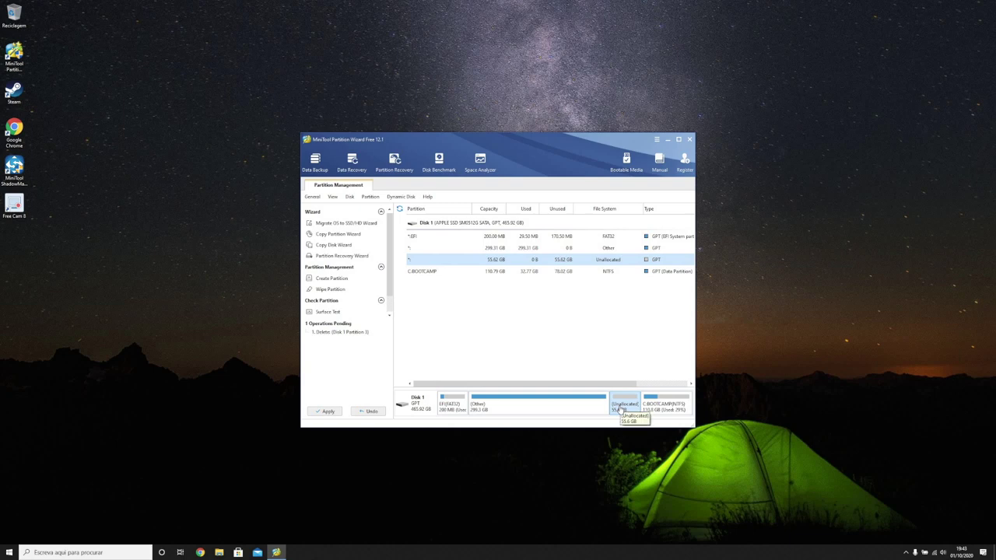
{"action": "left_click", "coordinate": [665, 408]}
{"action": "right_click", "coordinate": [665, 407]}
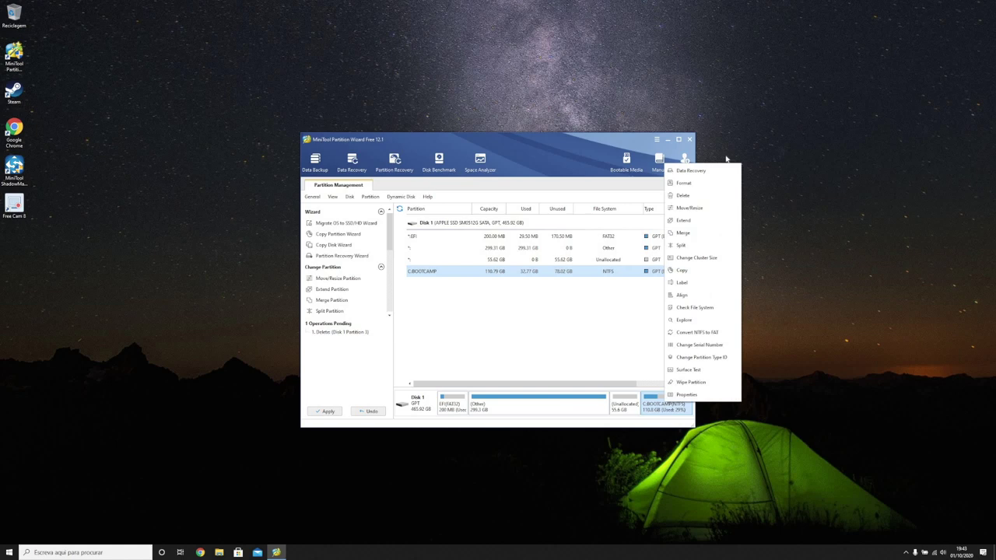
{"action": "left_click", "coordinate": [691, 209]}
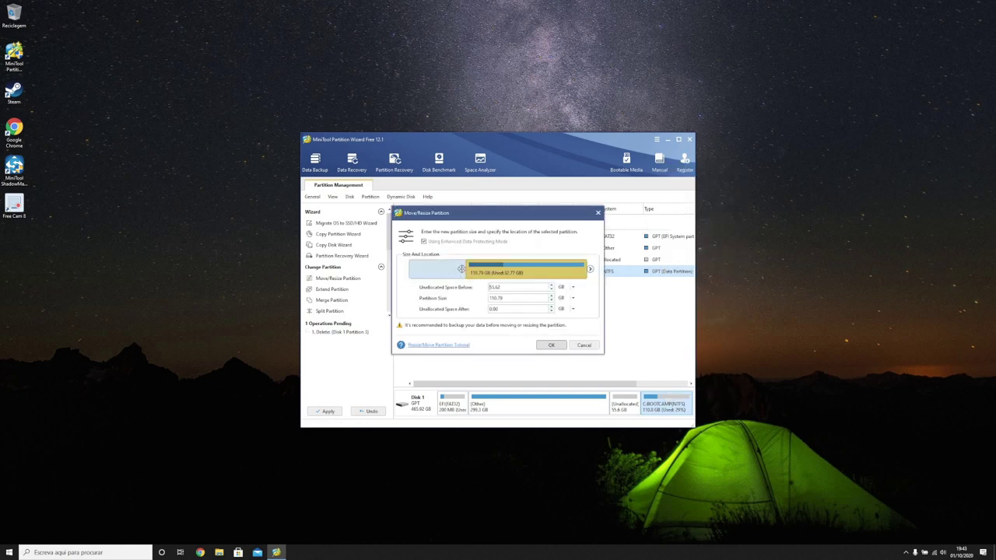
{"action": "left_click_drag", "start_coordinate": [462, 270], "coordinate": [397, 268]}
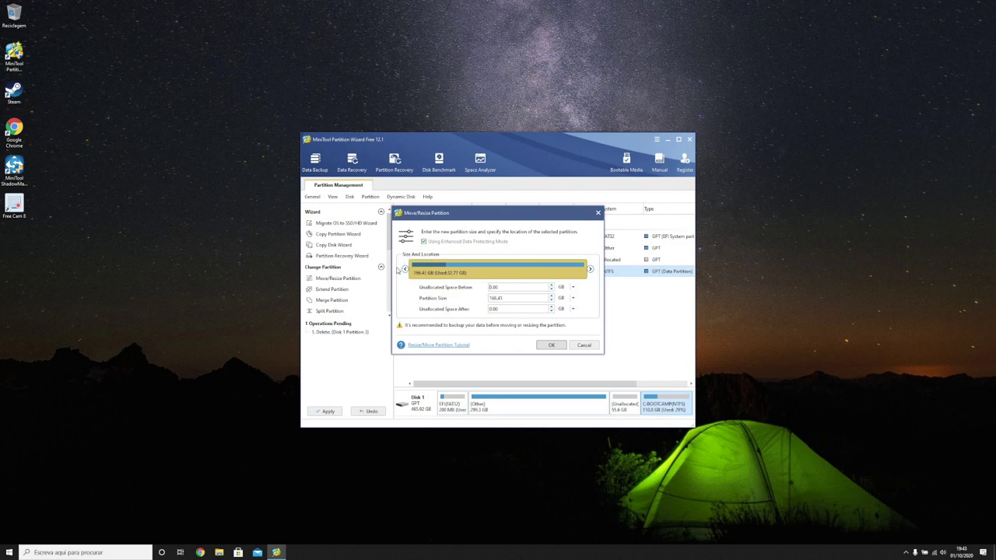
{"action": "left_click", "coordinate": [550, 346]}
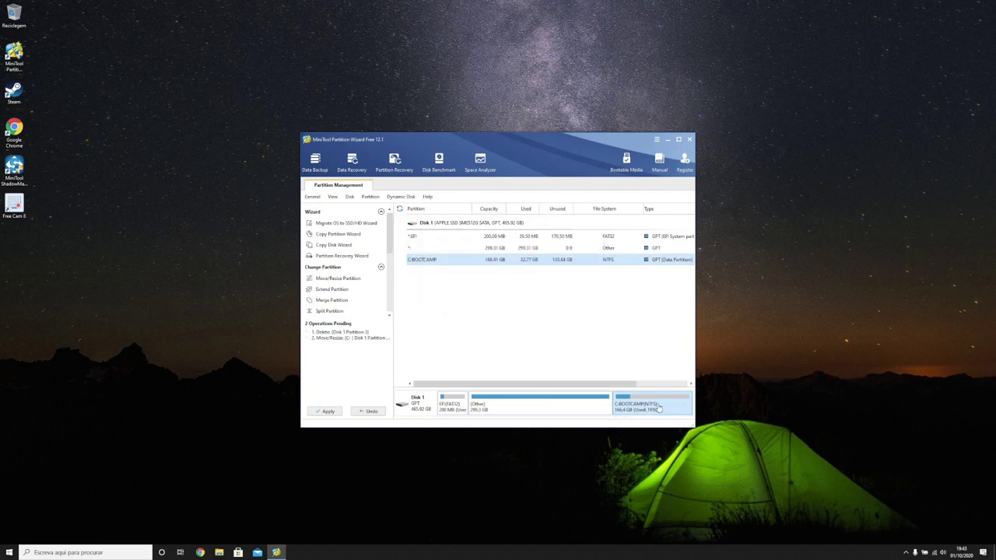
Step: Apply the two pending operations and restart so C: BOOTCAMP is resized to 170405 MB
{"action": "left_click", "coordinate": [326, 412]}
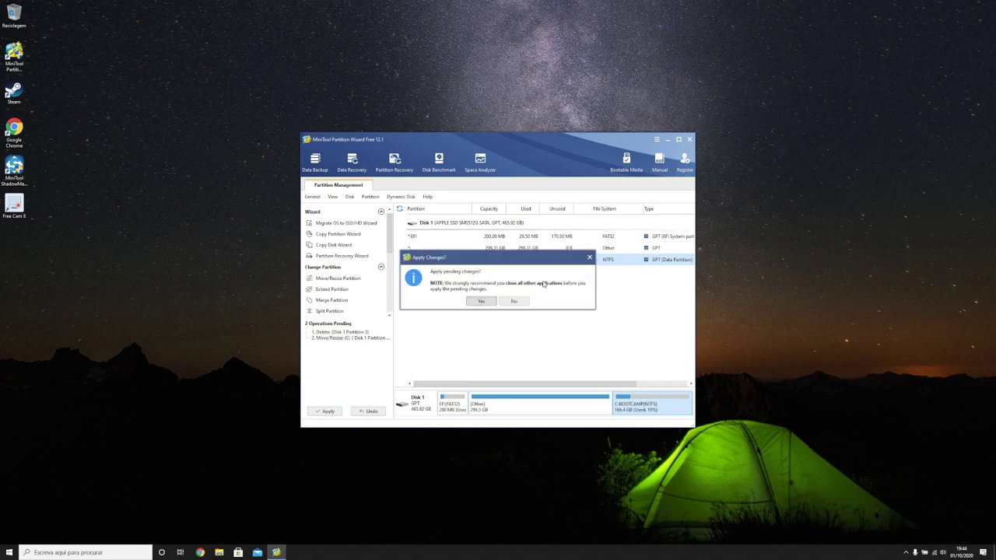
{"action": "left_click", "coordinate": [481, 302]}
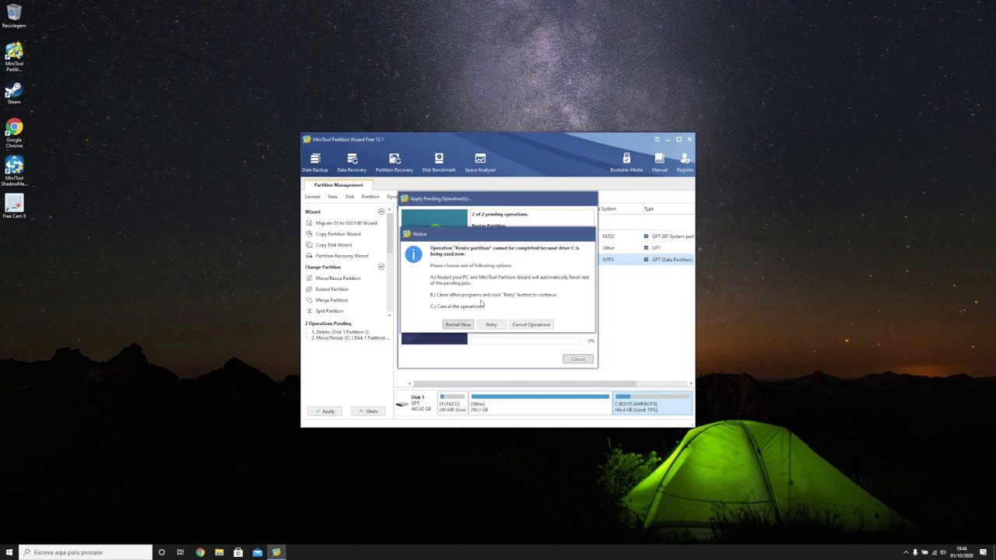
{"action": "left_click", "coordinate": [458, 327]}
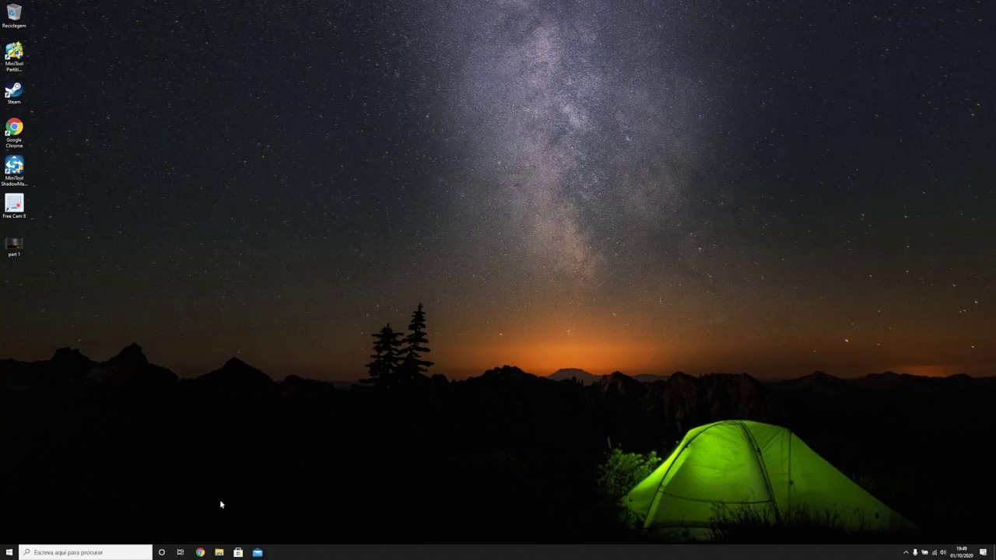
{"action": "left_click", "coordinate": [220, 552]}
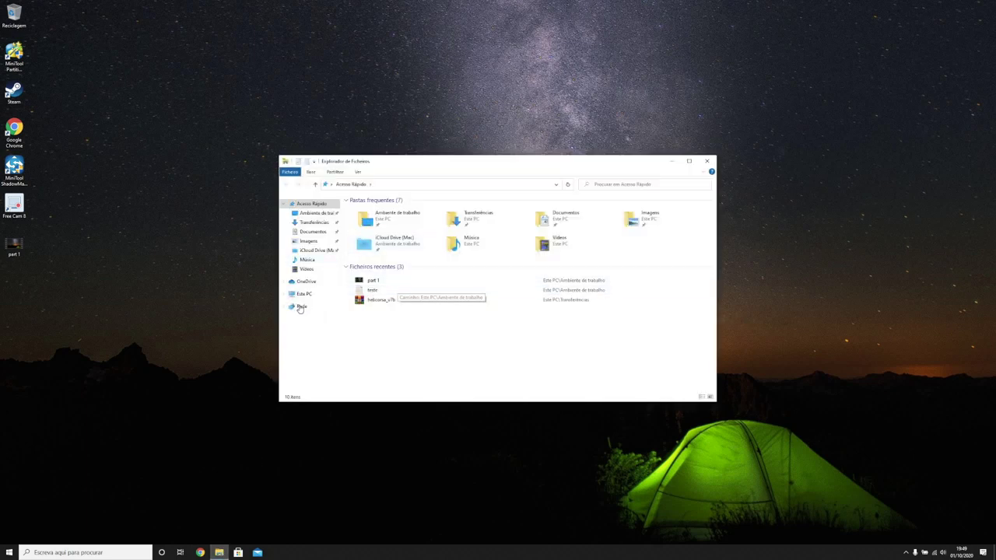
{"action": "left_click", "coordinate": [302, 293]}
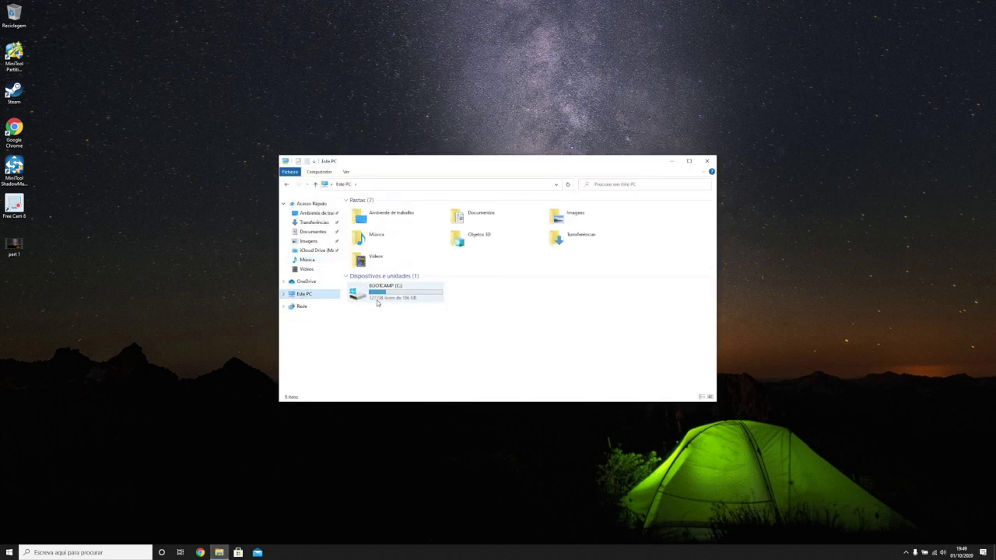
{"action": "mouse_move", "coordinate": [377, 304]}
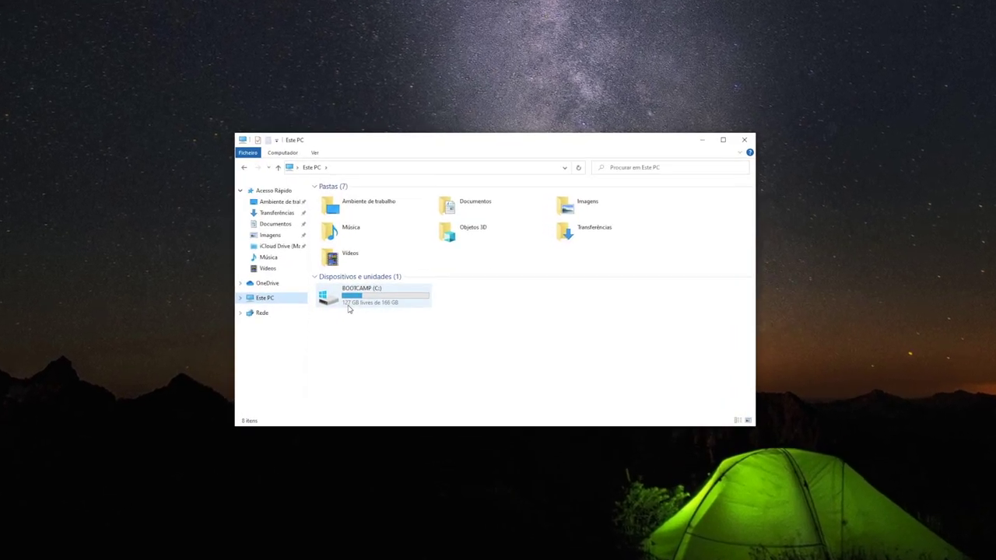
{"action": "mouse_move", "coordinate": [354, 305]}
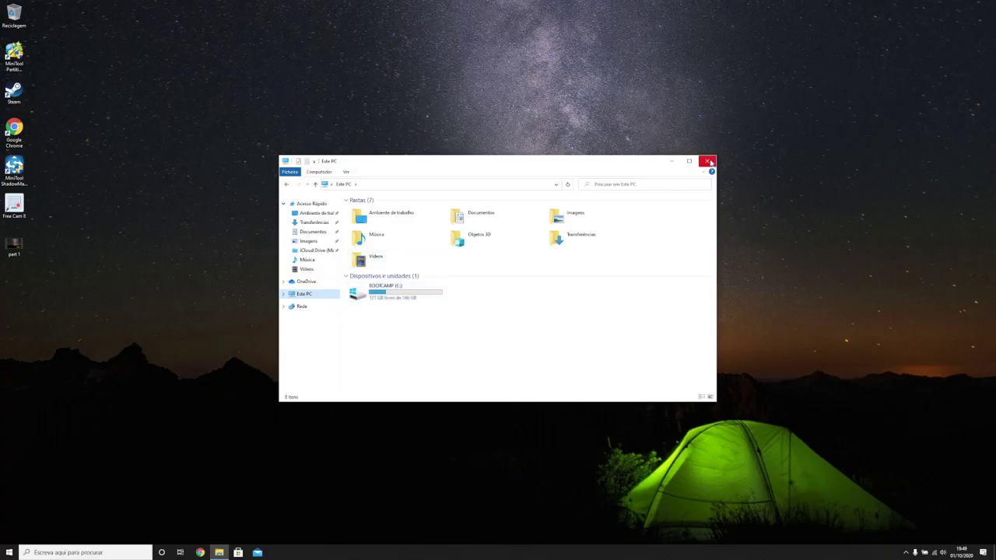
{"action": "left_click", "coordinate": [708, 162]}
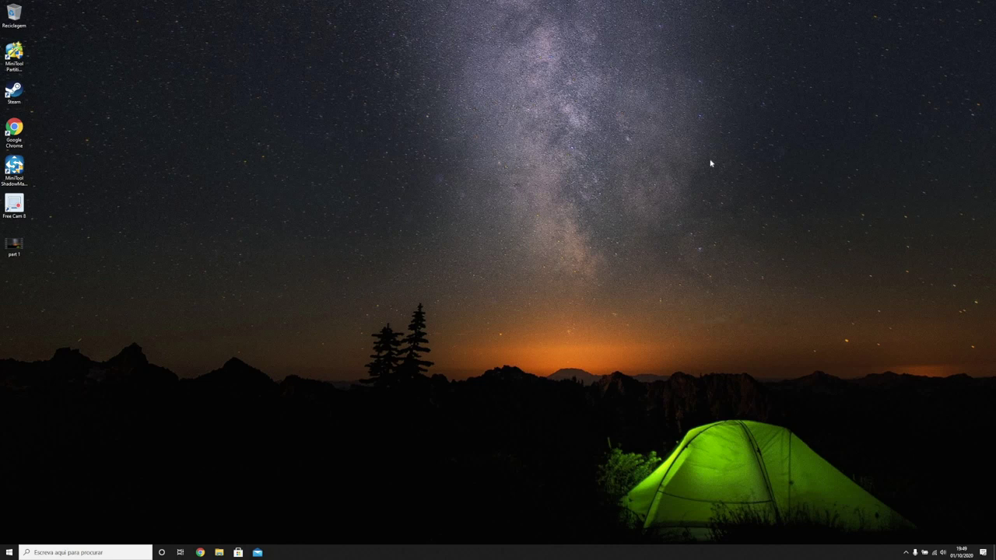